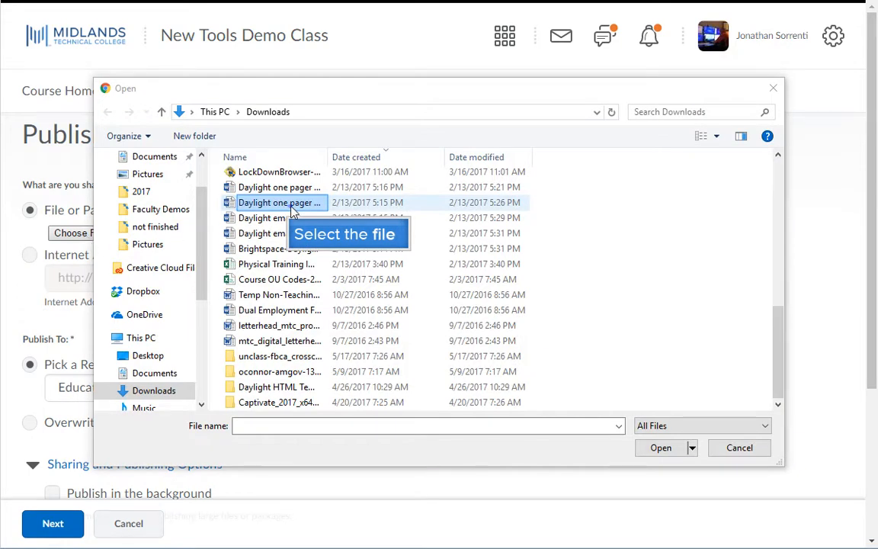
- Choose Daylight one pager instructors.docx from the Downloads folder as the file to publish
{"action": "left_click", "coordinate": [291, 208]}
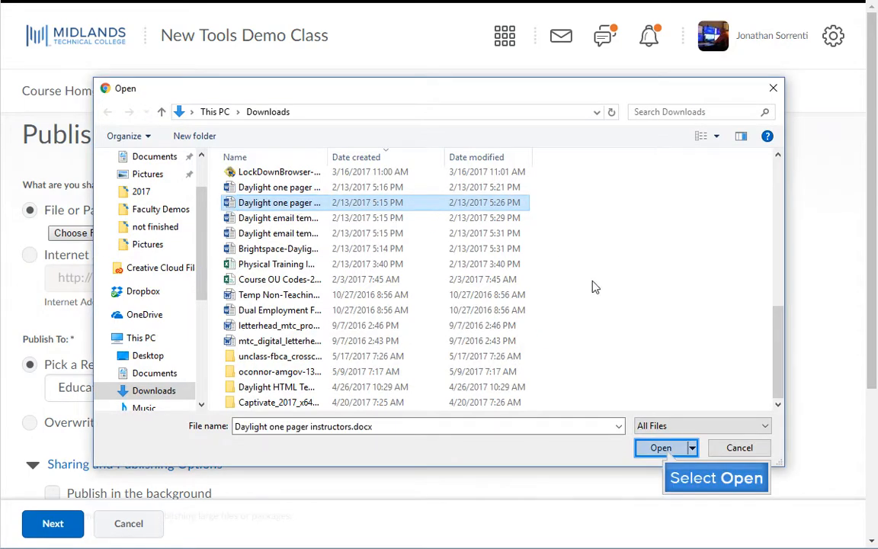
{"action": "left_click", "coordinate": [667, 448]}
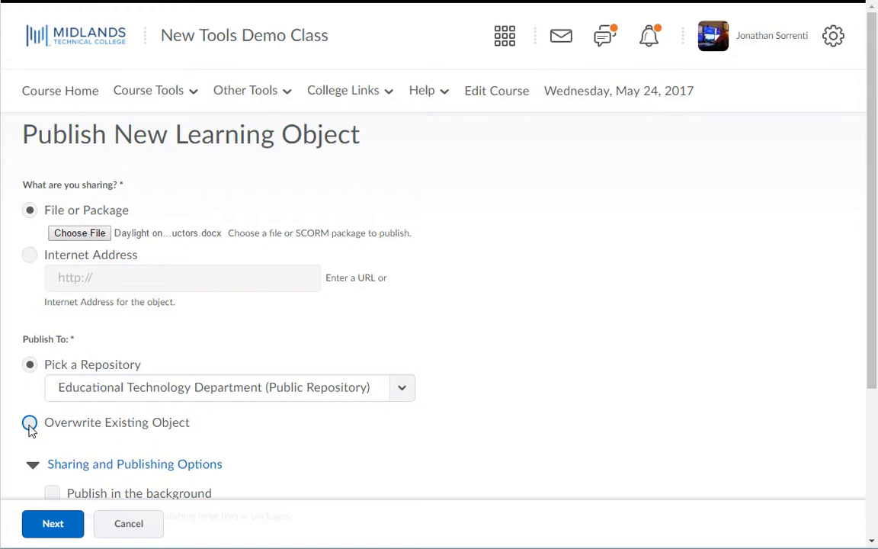
- Make the object Creative Commons licensed with modifications and commercial use not allowed, and continue to the object properties
{"action": "scroll", "coordinate": [31, 431], "scroll_direction": "down", "scroll_amount": 3}
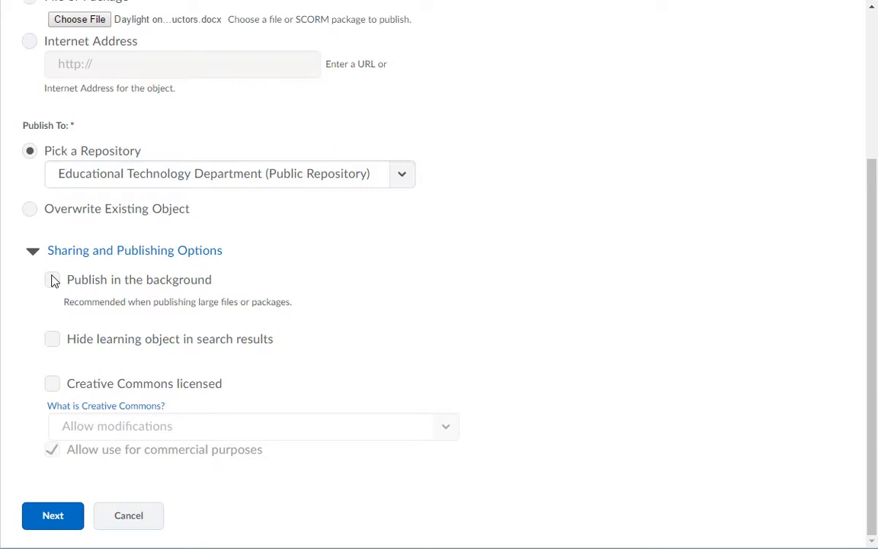
{"action": "key", "text": "Tab"}
{"action": "key", "text": "Tab"}
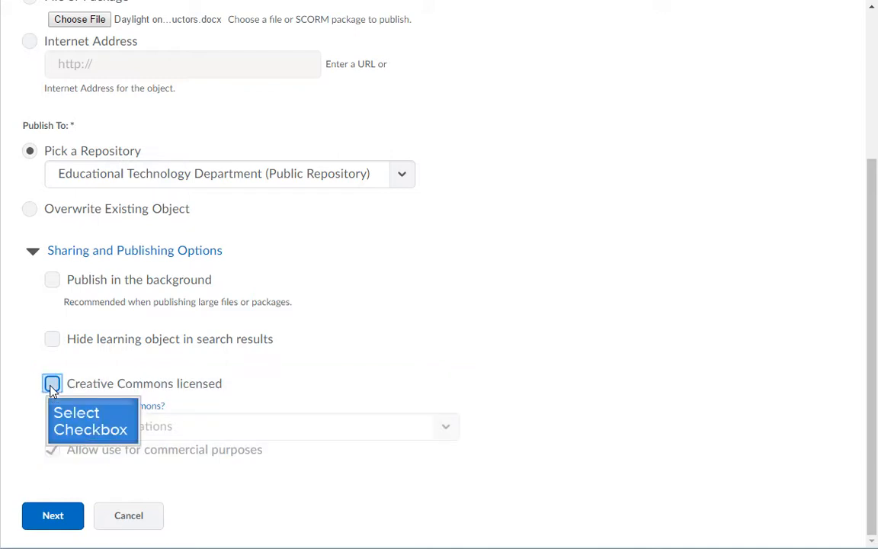
{"action": "left_click", "coordinate": [51, 384]}
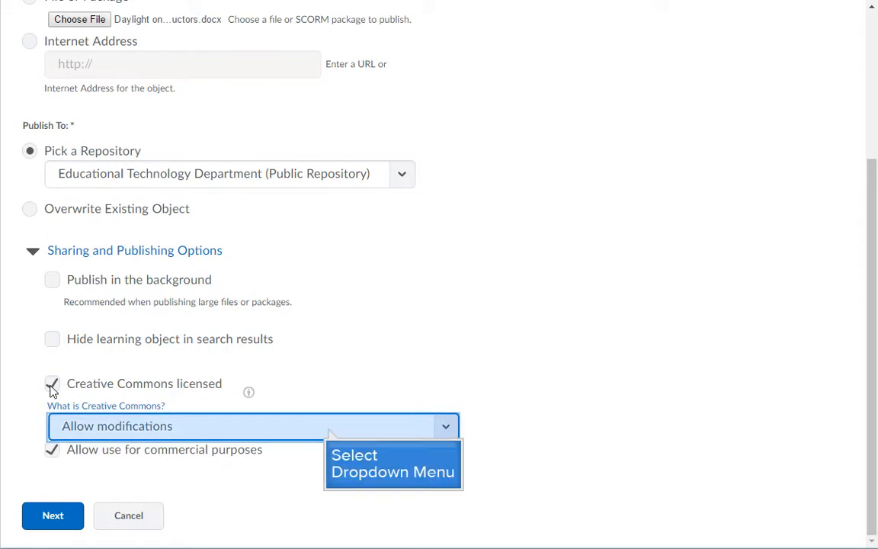
{"action": "left_click", "coordinate": [329, 433]}
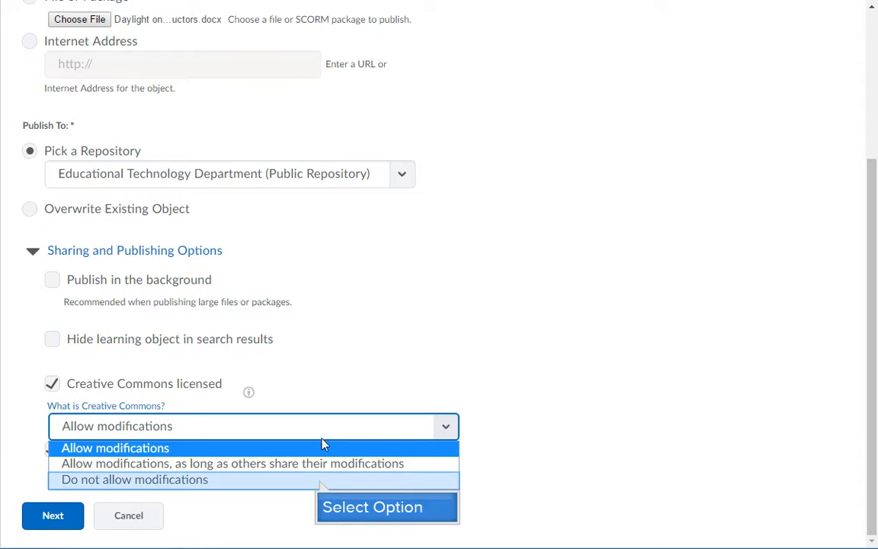
{"action": "left_click", "coordinate": [320, 481]}
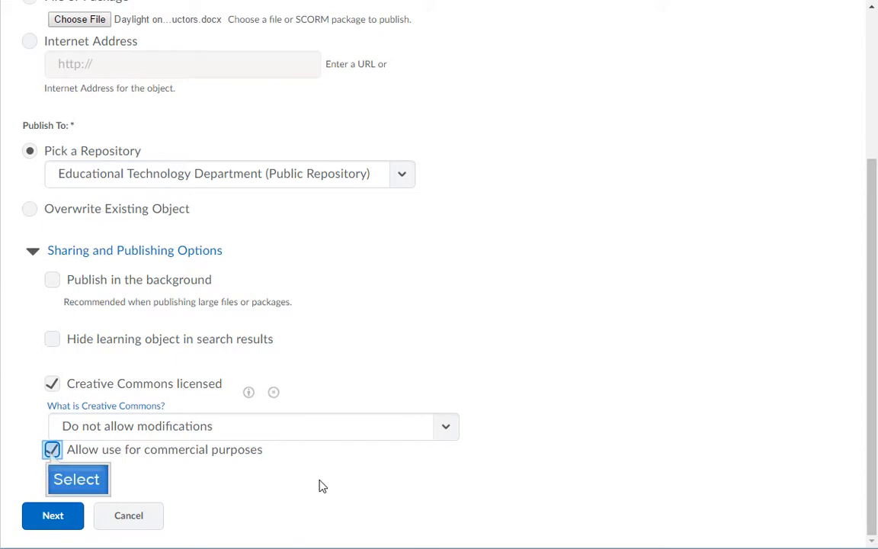
{"action": "left_click", "coordinate": [50, 451]}
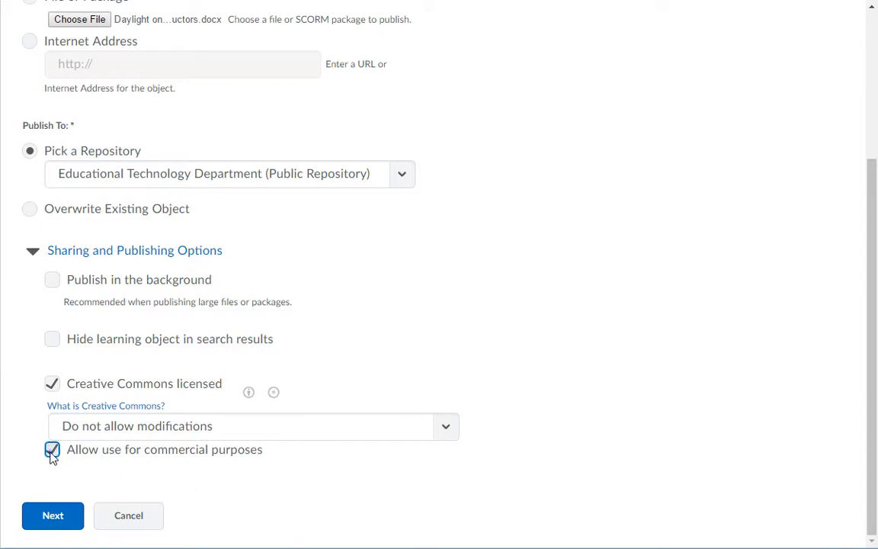
{"action": "left_click", "coordinate": [51, 451]}
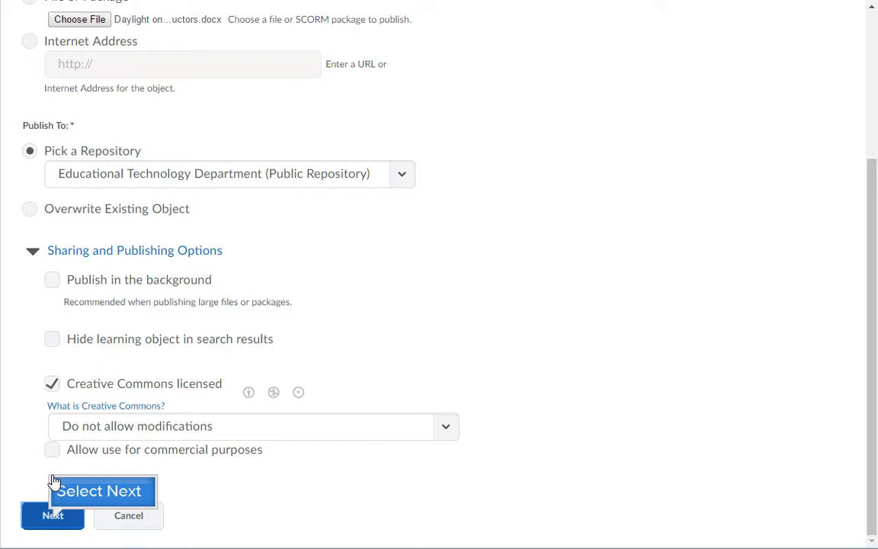
{"action": "left_click", "coordinate": [53, 516]}
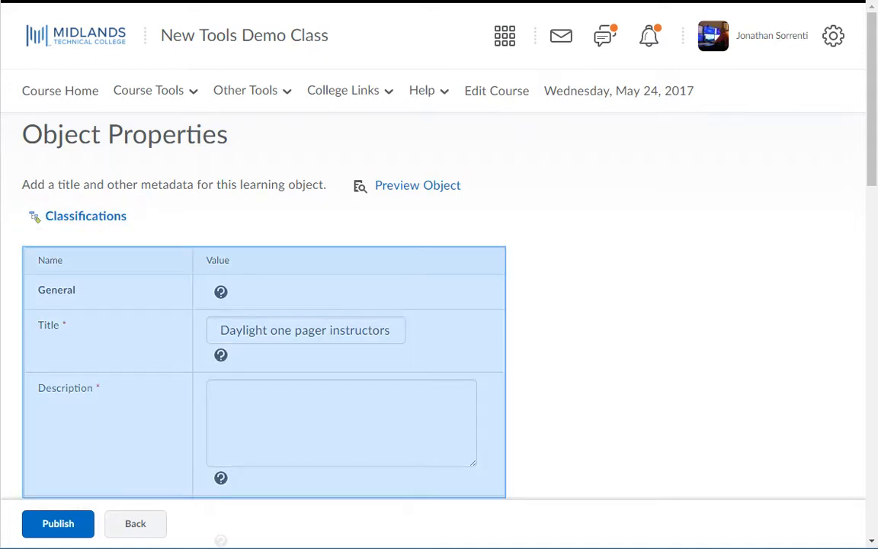
- Describe the object as a one page flyer on the upcoming D2L Brightspace Daylight changes, with the author's surname, Daylight and overview as keywords
{"action": "scroll", "coordinate": [205, 225], "scroll_direction": "down", "scroll_amount": 7}
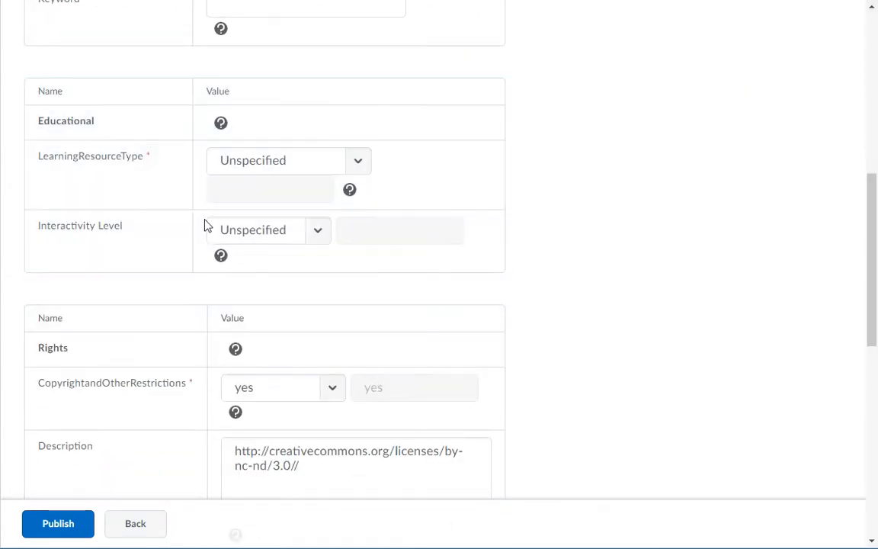
{"action": "scroll", "coordinate": [204, 224], "scroll_direction": "down", "scroll_amount": 2}
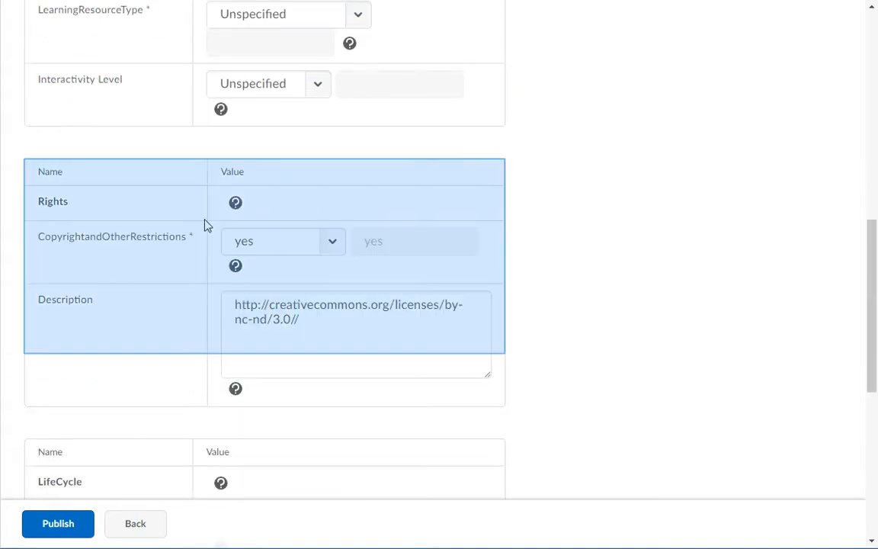
{"action": "scroll", "coordinate": [204, 225], "scroll_direction": "down", "scroll_amount": 5}
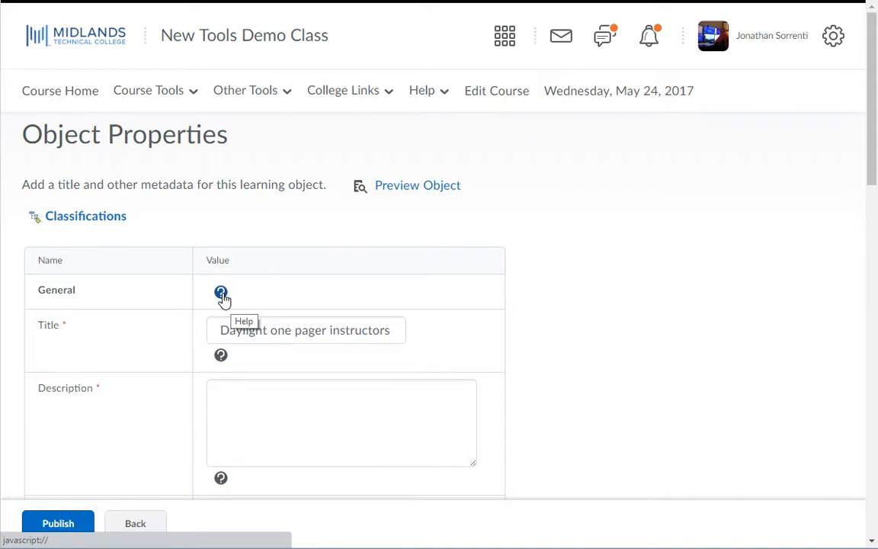
{"action": "scroll", "coordinate": [223, 299], "scroll_direction": "down", "scroll_amount": 2}
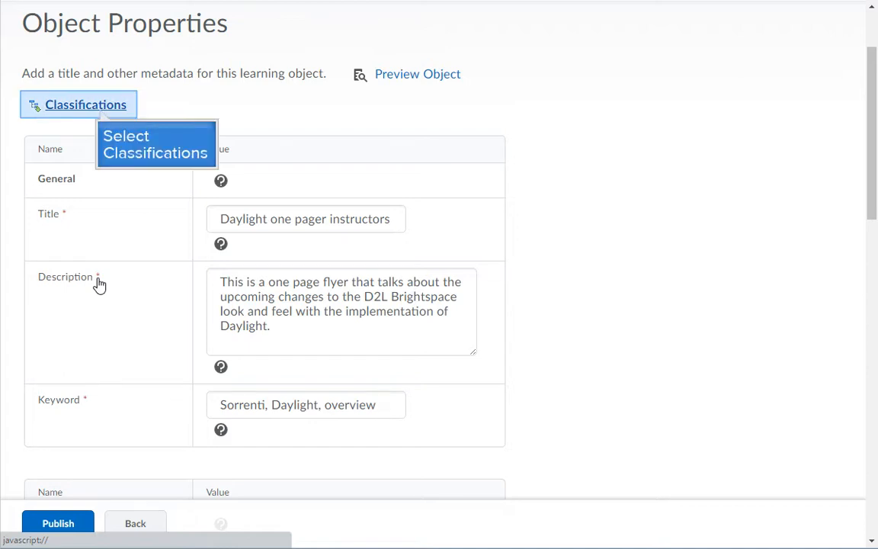
- Add the Knowledge classification from Bloom's Taxonomy to the learning object and save it
{"action": "left_click", "coordinate": [102, 115]}
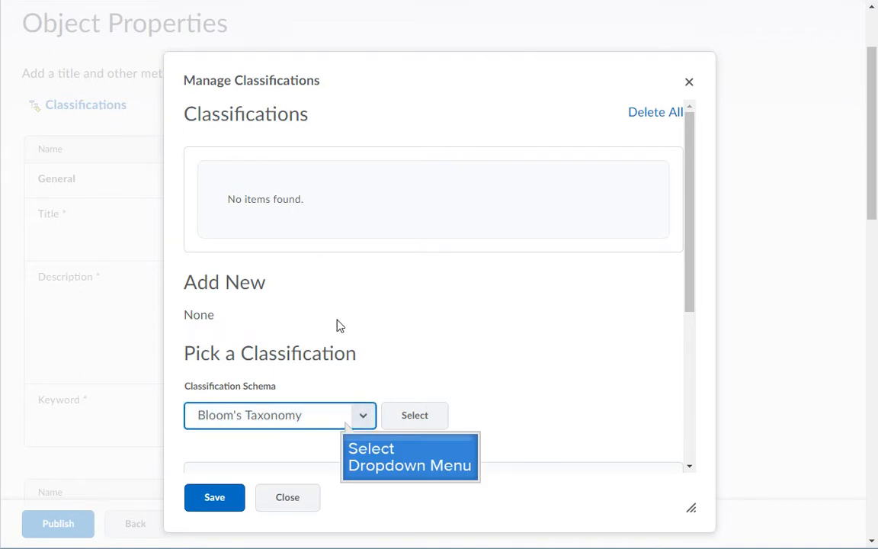
{"action": "left_click", "coordinate": [345, 426]}
{"action": "left_click", "coordinate": [346, 426]}
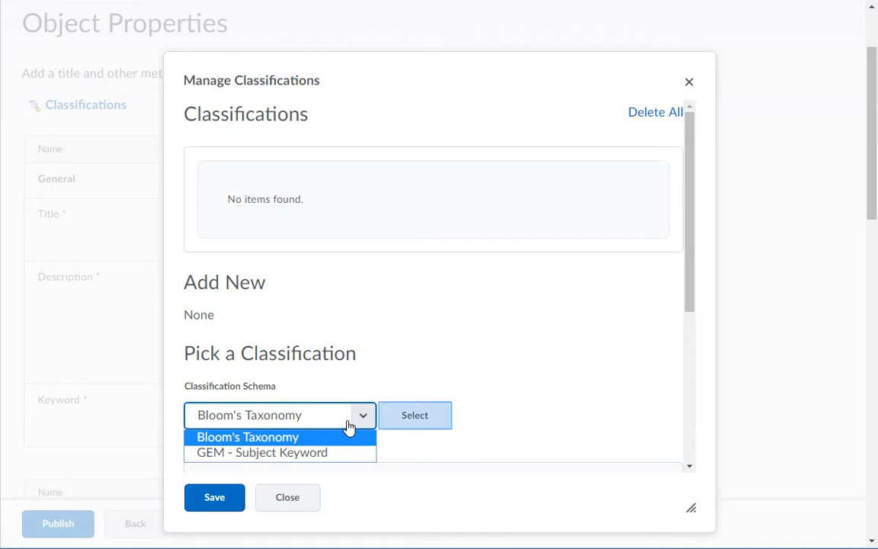
{"action": "left_click", "coordinate": [413, 419]}
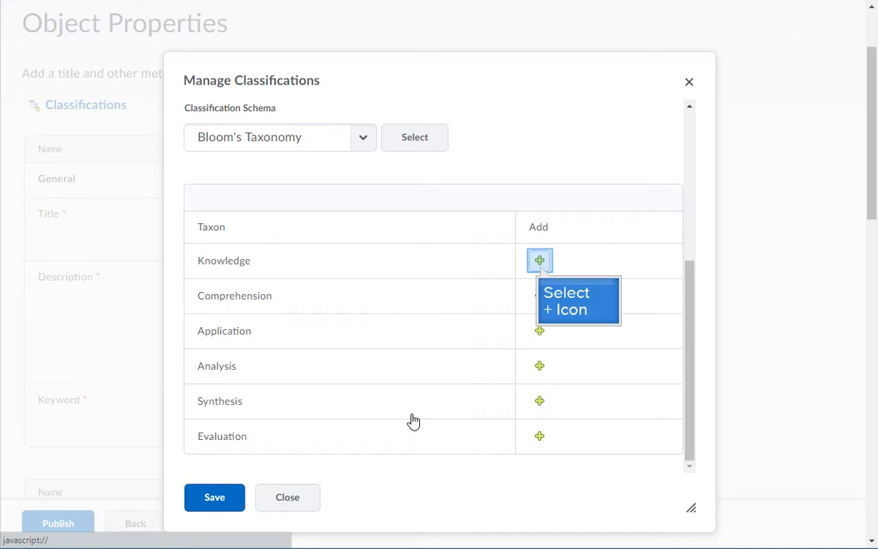
{"action": "left_click", "coordinate": [540, 262]}
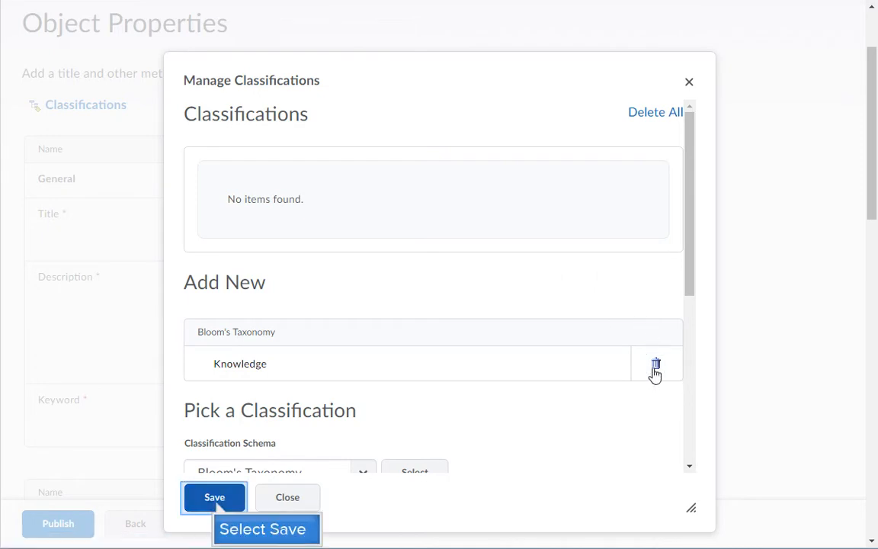
{"action": "left_click", "coordinate": [216, 503]}
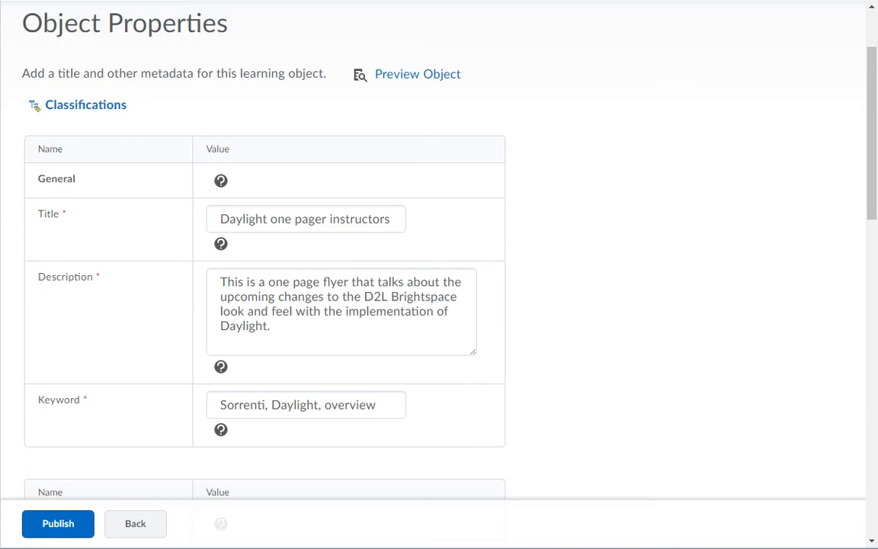
- Prefix the object's title with "D2L 101" and set its LearningResourceType to lecture
{"action": "type", "text": "D2L 101"}
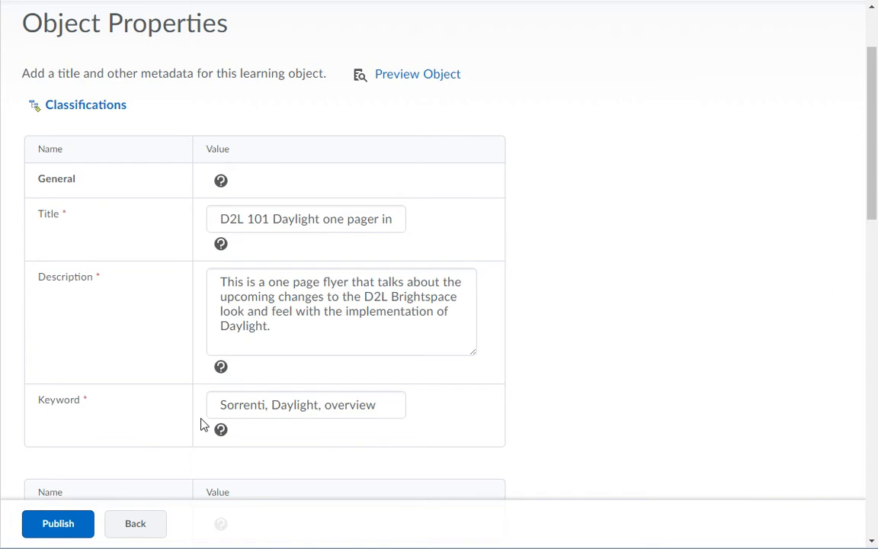
{"action": "scroll", "coordinate": [202, 423], "scroll_direction": "down", "scroll_amount": 5}
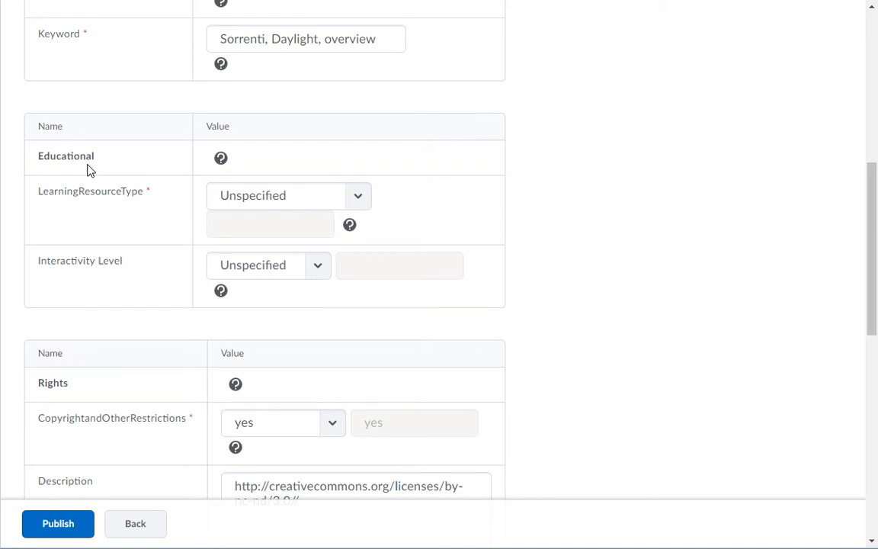
{"action": "key", "text": "Tab"}
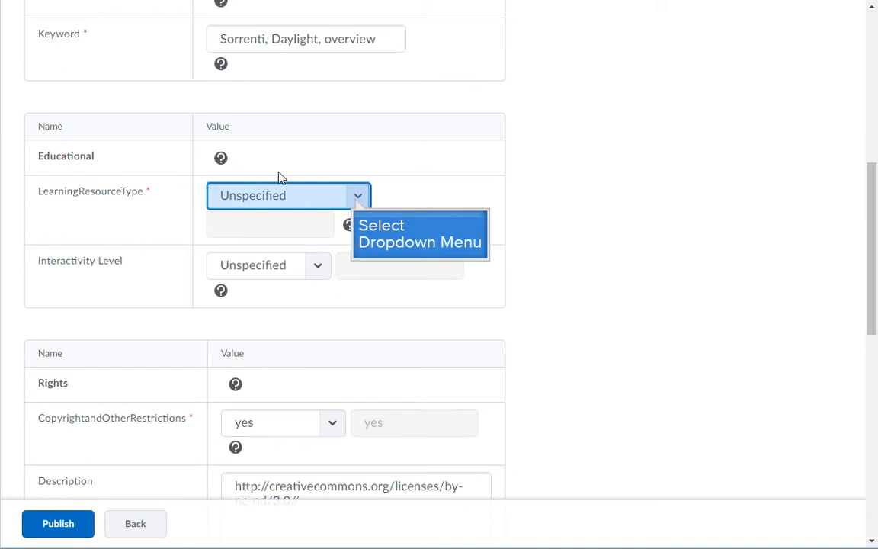
{"action": "left_click", "coordinate": [358, 198]}
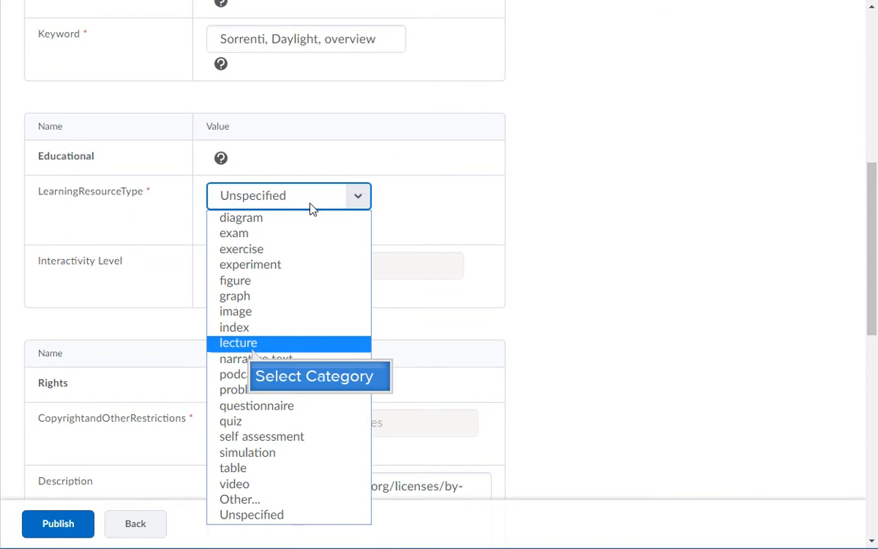
{"action": "left_click", "coordinate": [233, 347]}
- Enter the contributor's full name in the required Name field of the LifeCycle metadata
{"action": "scroll", "coordinate": [234, 350], "scroll_direction": "down", "scroll_amount": 2}
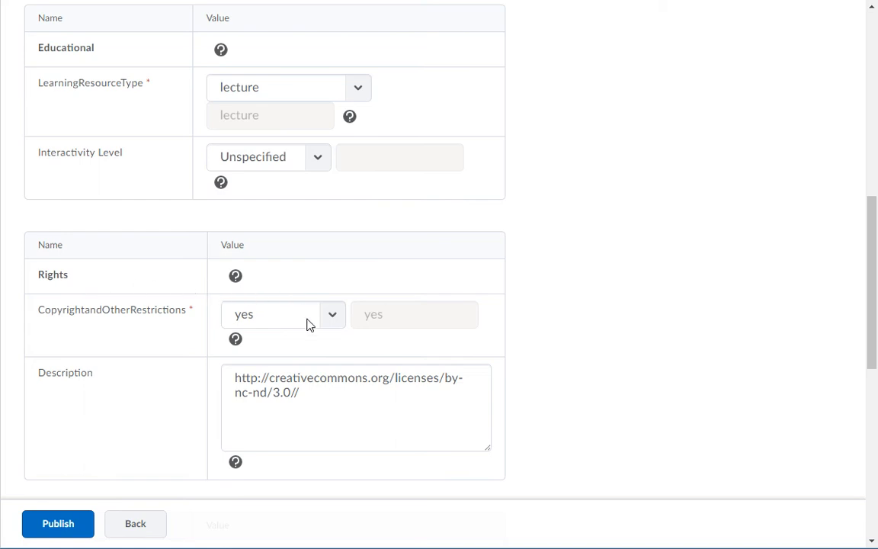
{"action": "scroll", "coordinate": [309, 325], "scroll_direction": "down", "scroll_amount": 5}
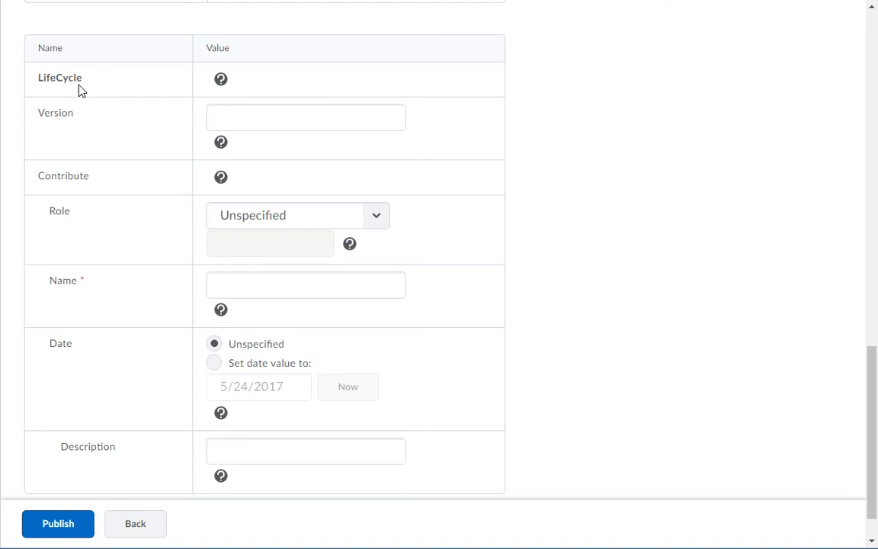
{"action": "key", "text": "Tab"}
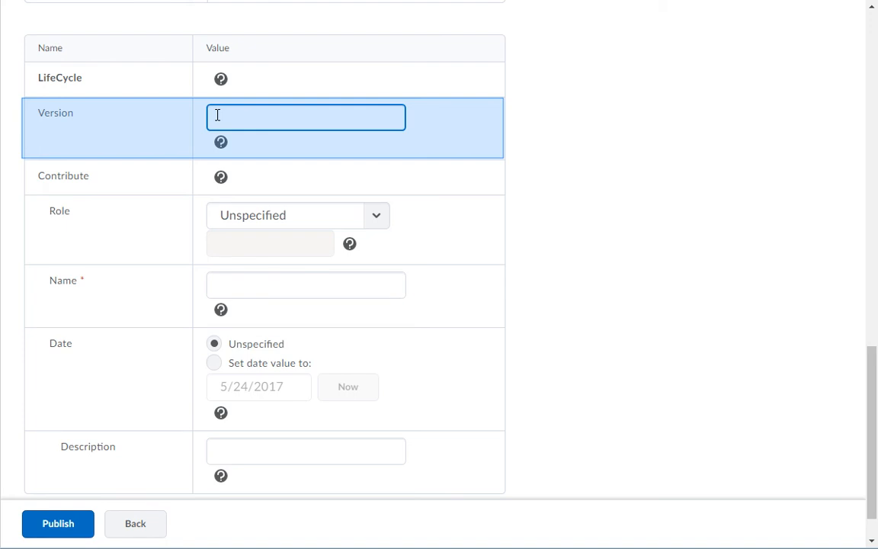
{"action": "key", "text": "Tab"}
{"action": "key", "text": "Tab"}
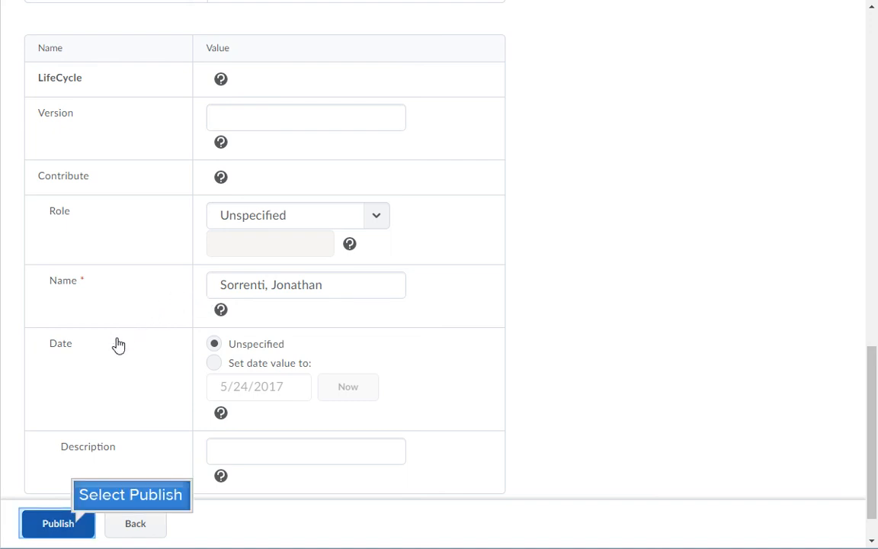
- Publish the learning object and finish, returning to the Learning Repository home page
{"action": "left_click", "coordinate": [77, 529]}
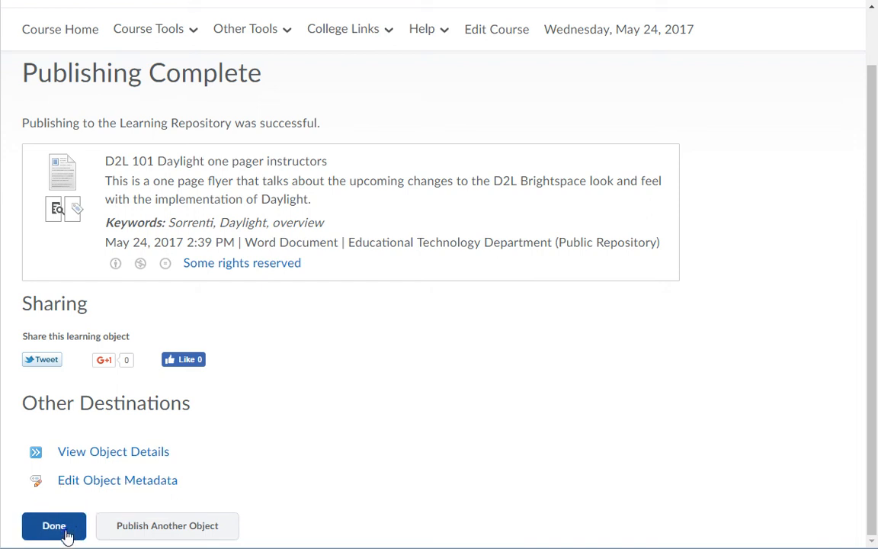
{"action": "left_click", "coordinate": [66, 533]}
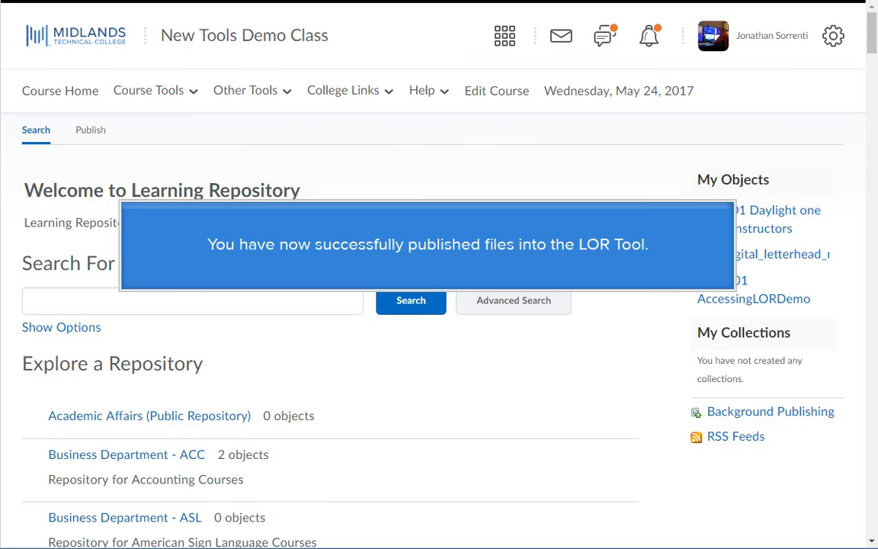